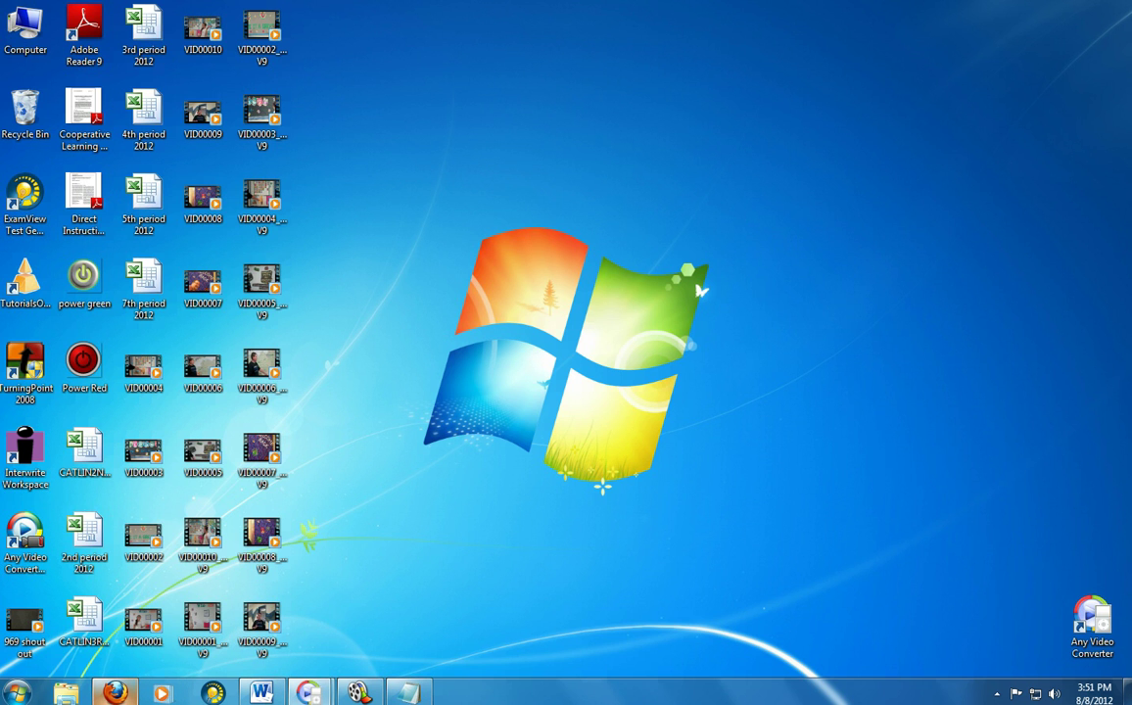
- Toggle the math blog window and open and close the Start menu to reach the desktop
click(116, 692)
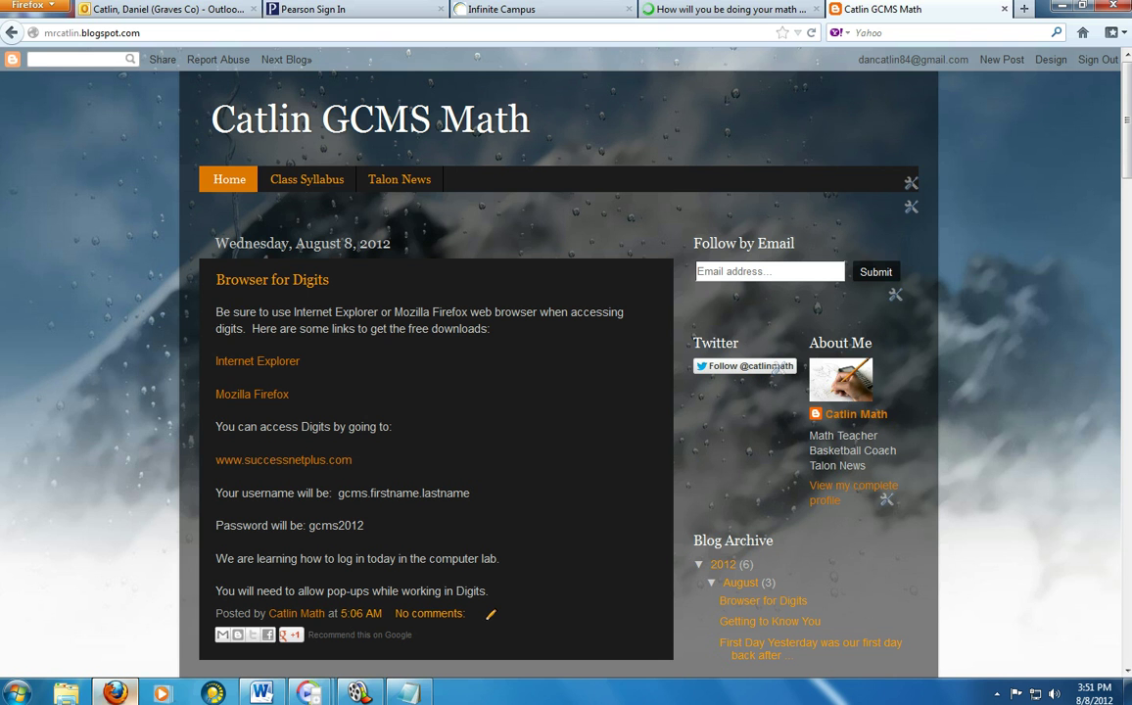
click(117, 692)
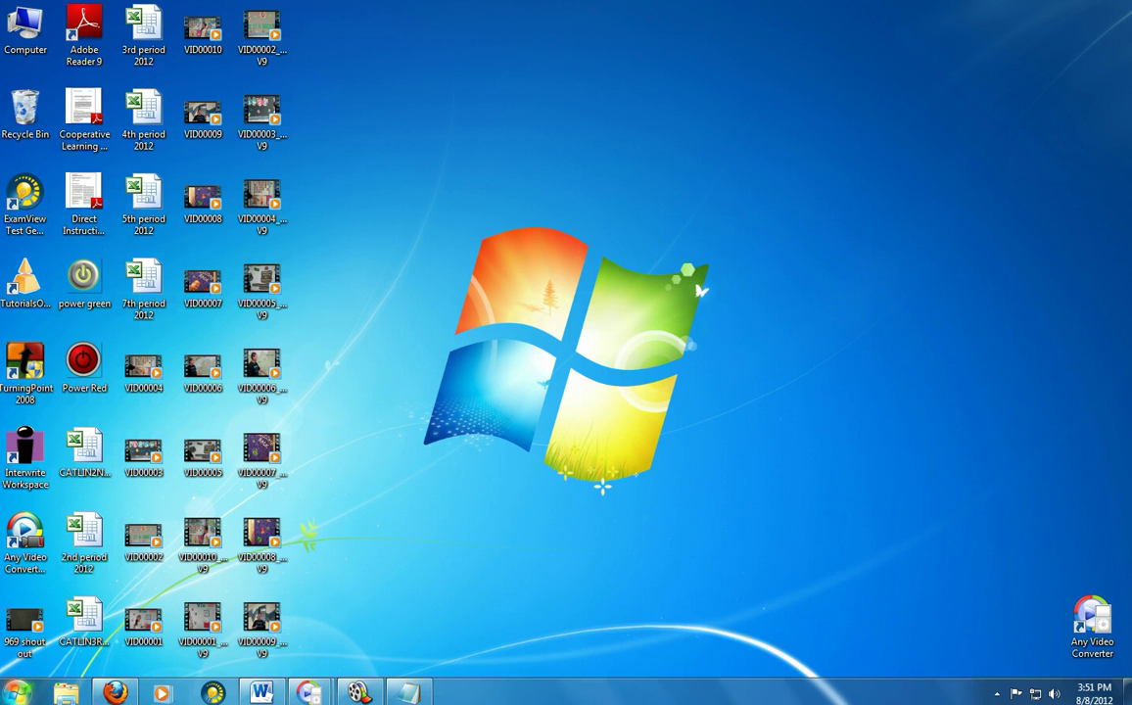
click(17, 692)
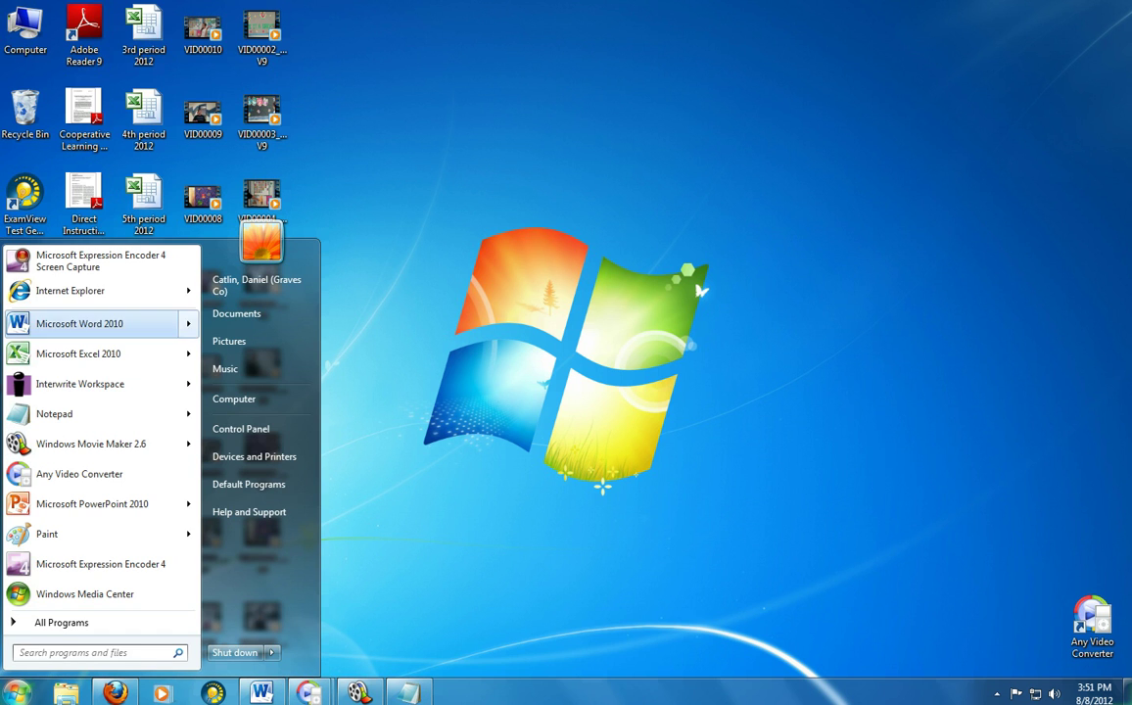
mouse_move(98, 291)
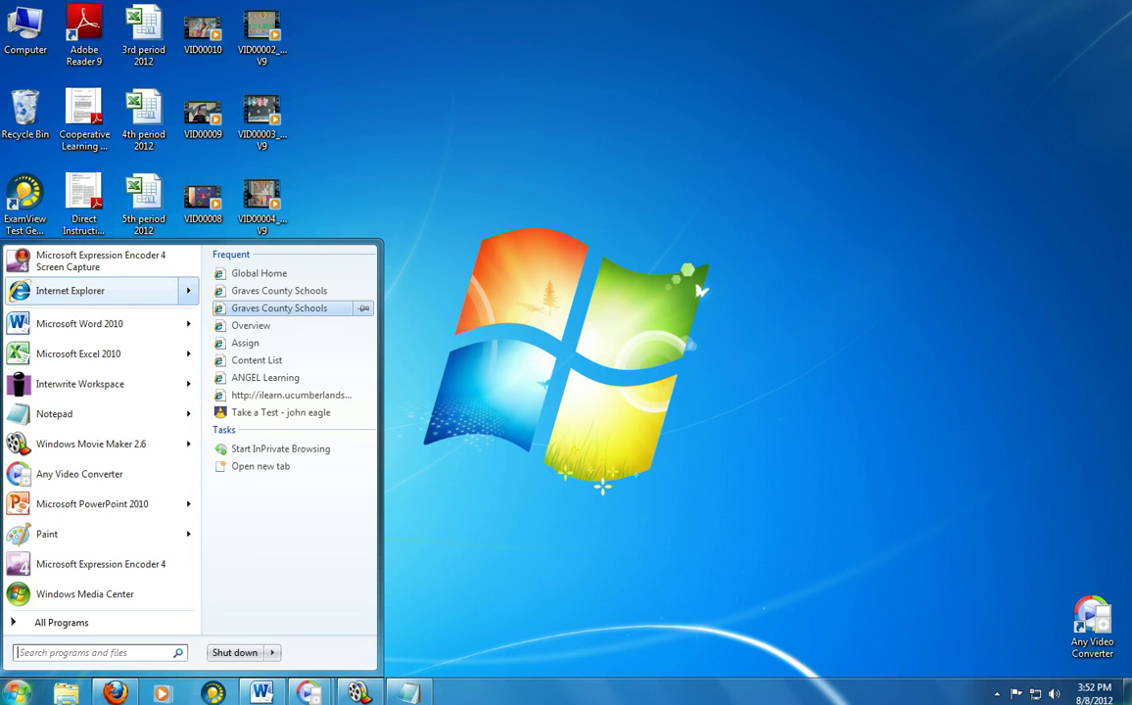
click(98, 291)
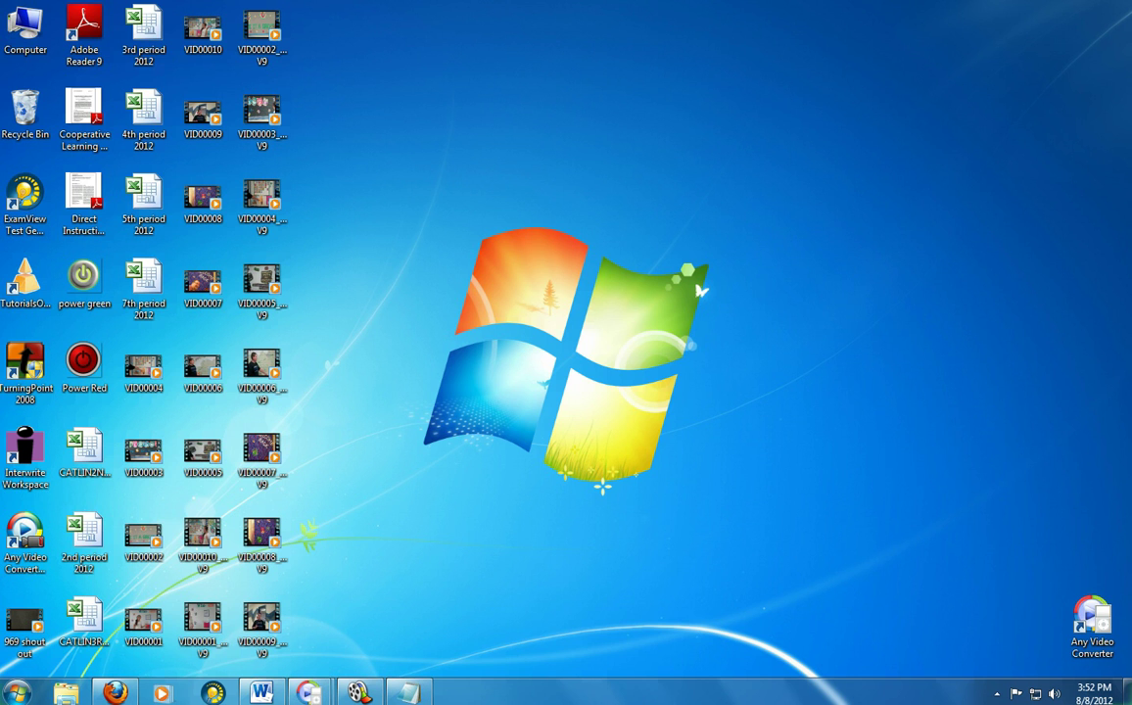
- Restore the Notepad login notes, select the blog address line, and return to the math blog
mouse_move(407, 693)
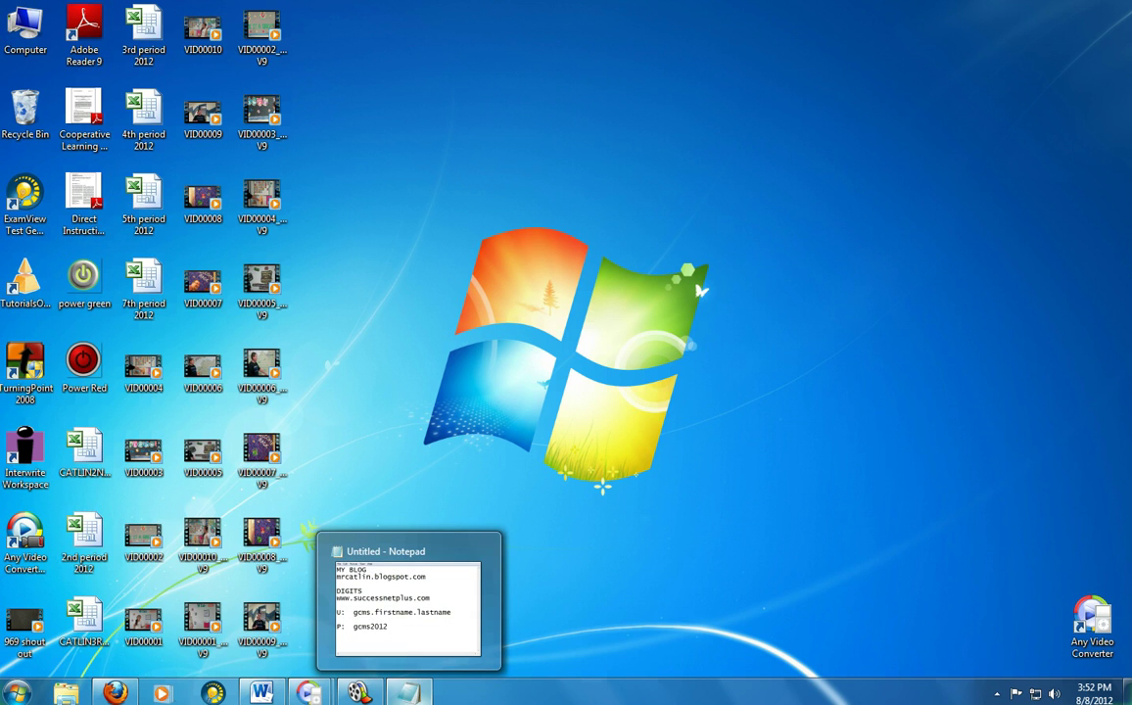
click(370, 632)
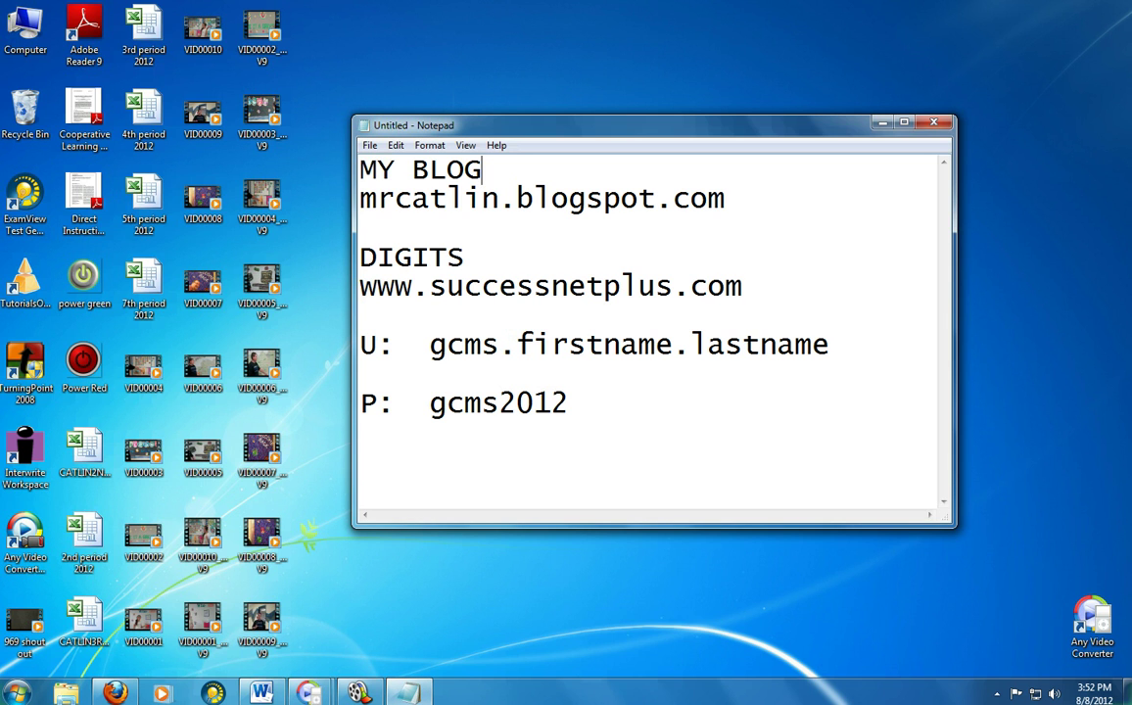
drag(360, 199, 727, 199)
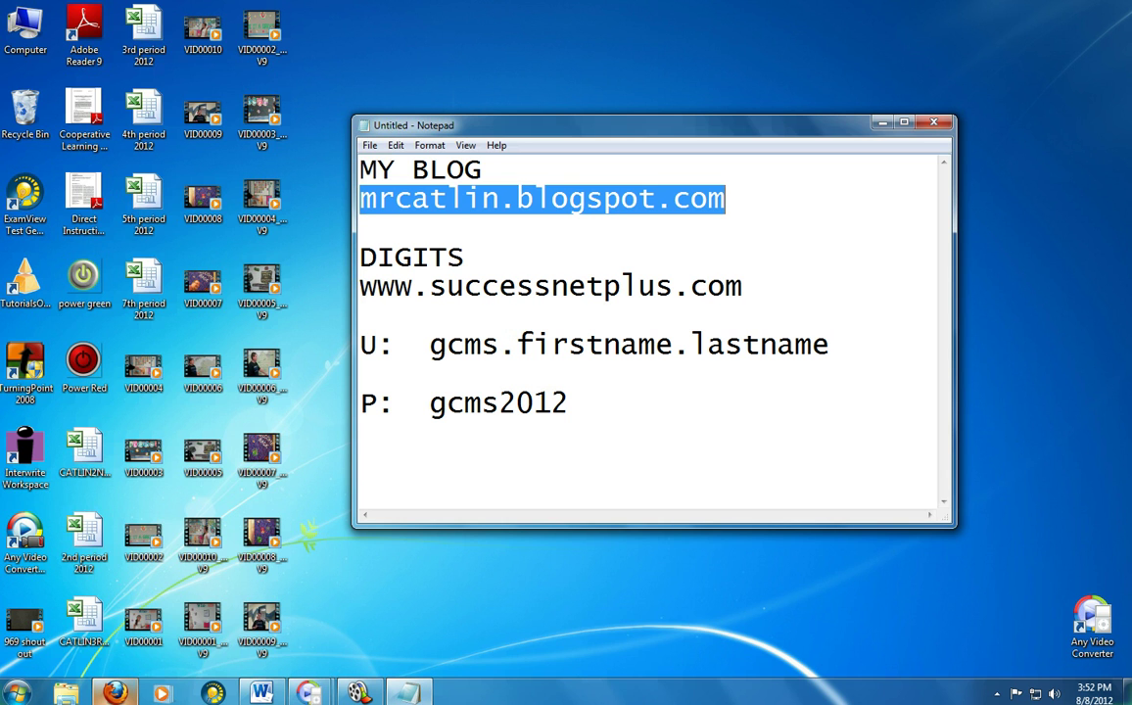
mouse_move(115, 691)
click(117, 617)
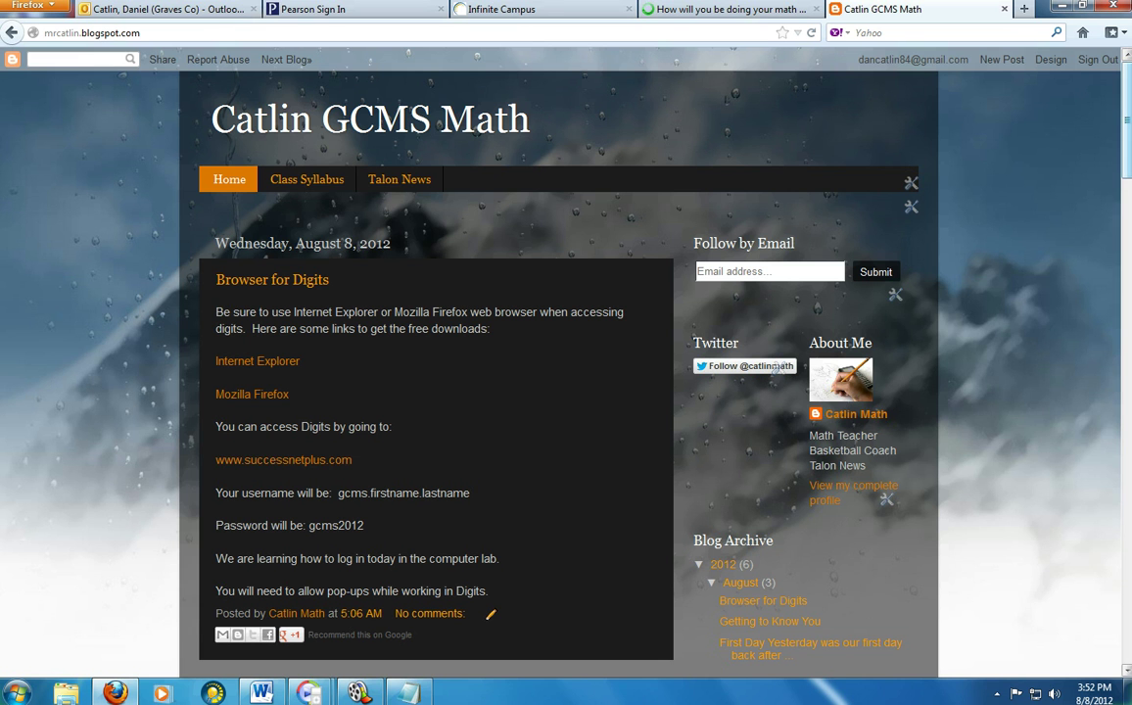
scroll(257, 269, down, 2)
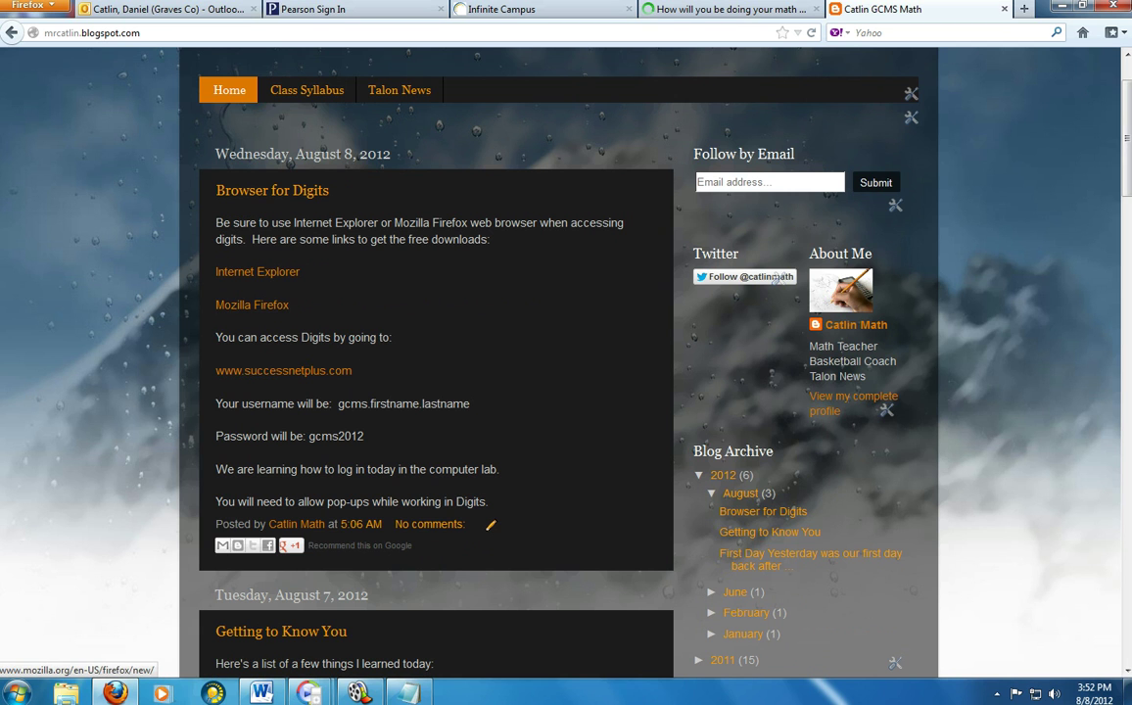
click(257, 272)
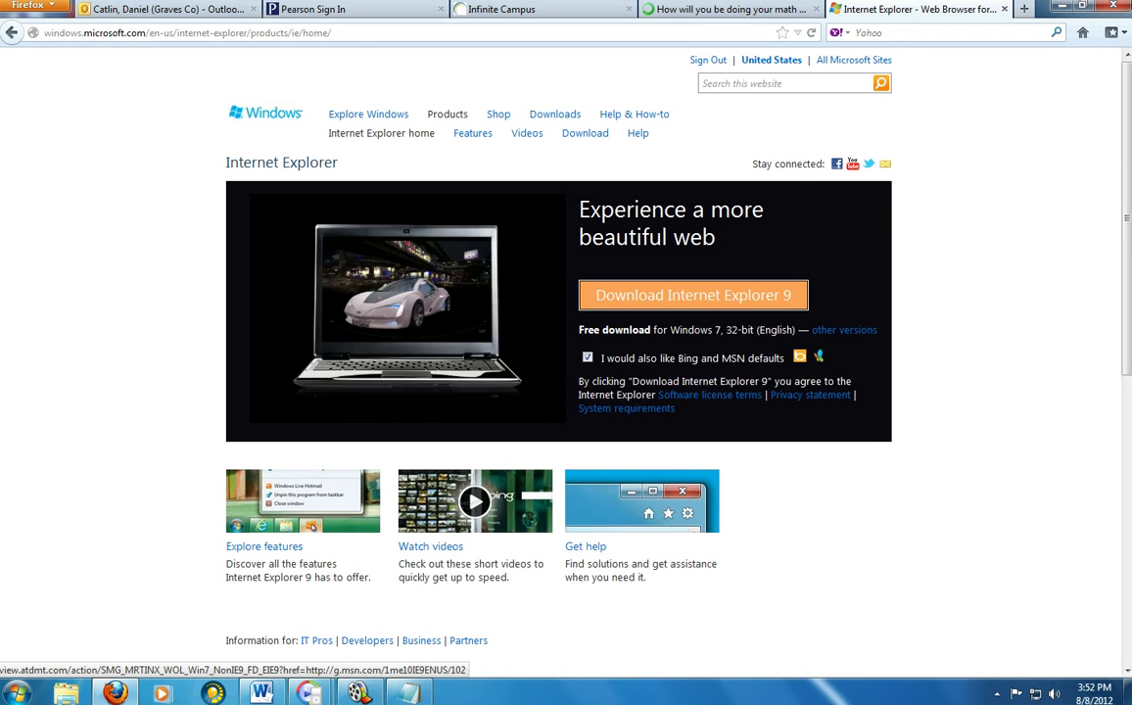
click(12, 32)
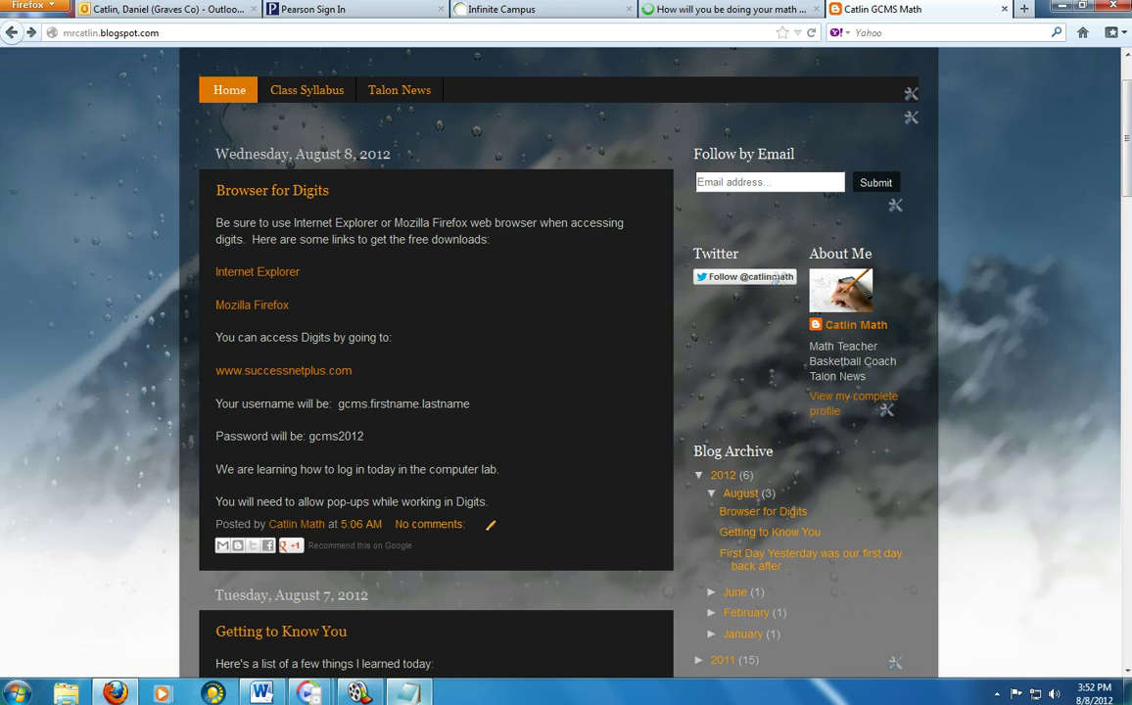
click(409, 692)
drag(360, 286, 742, 286)
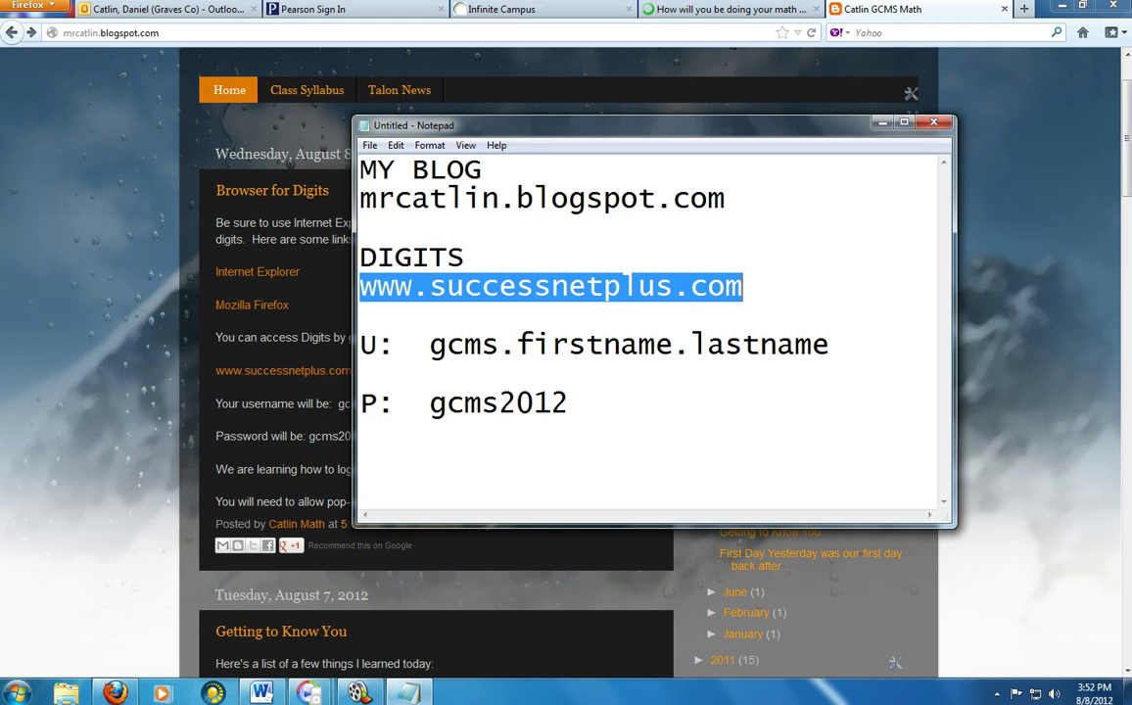
click(176, 32)
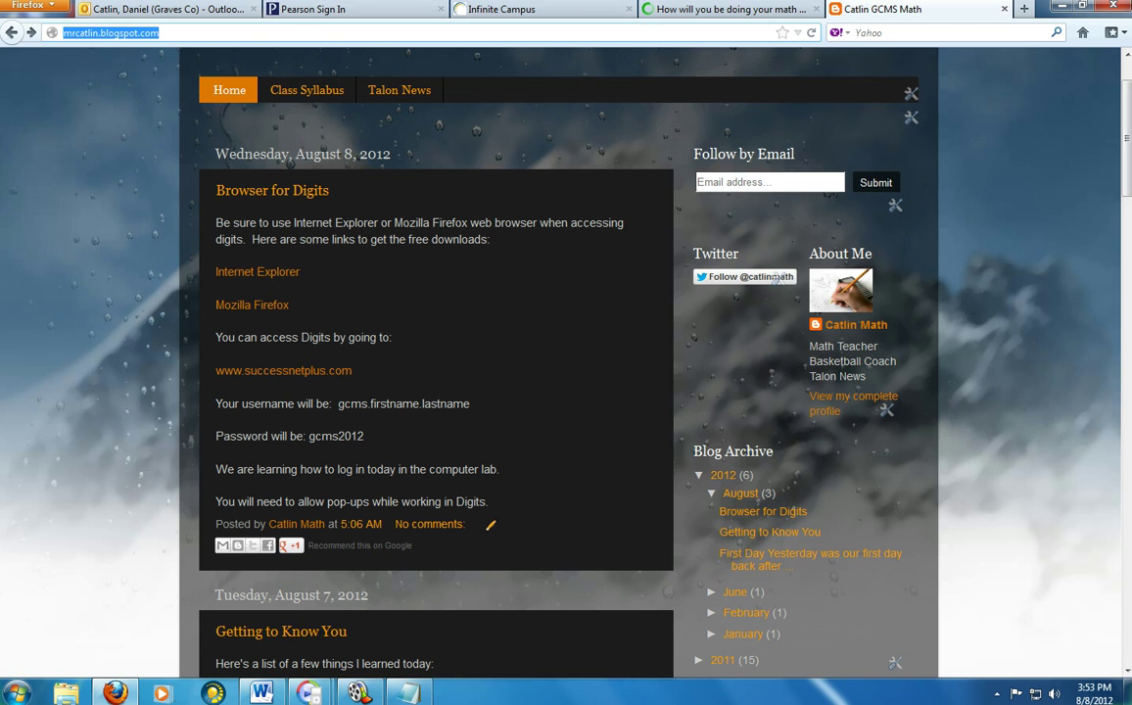
click(284, 371)
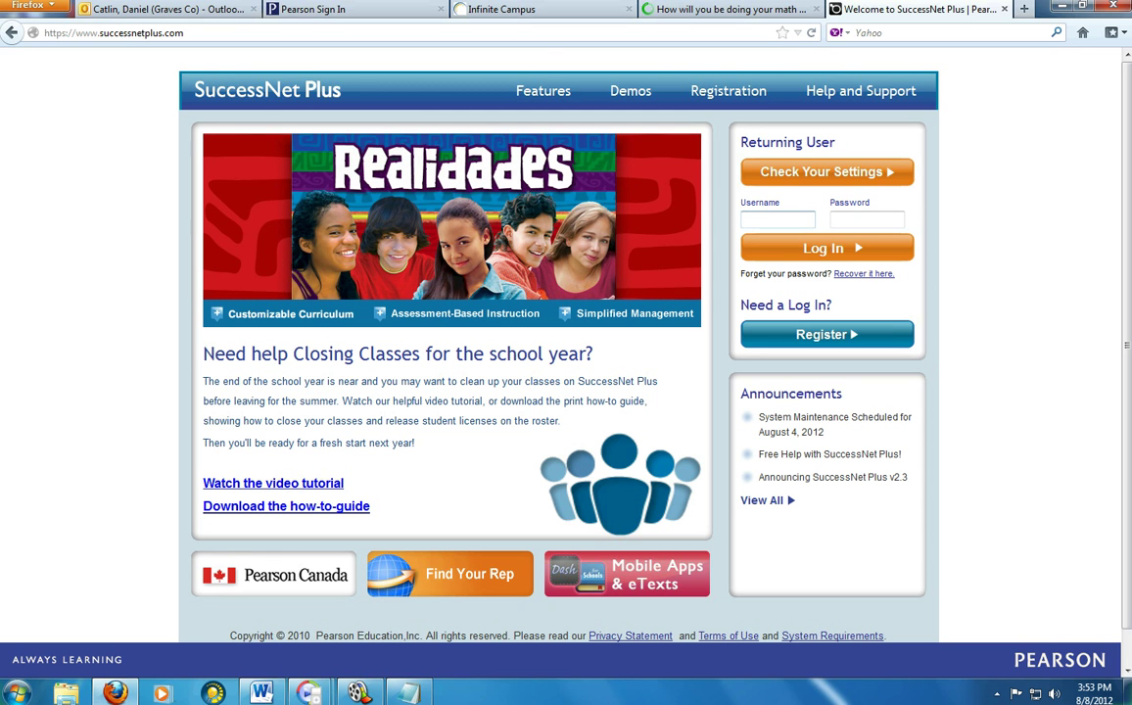
click(867, 219)
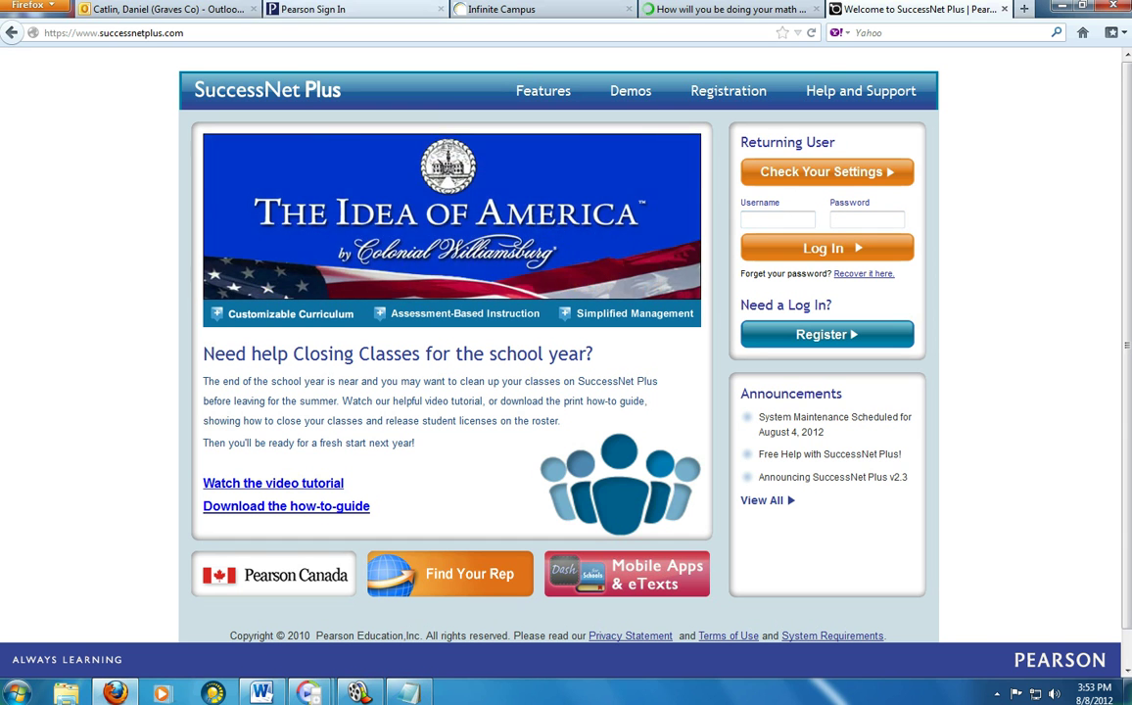
key(alt+Tab)
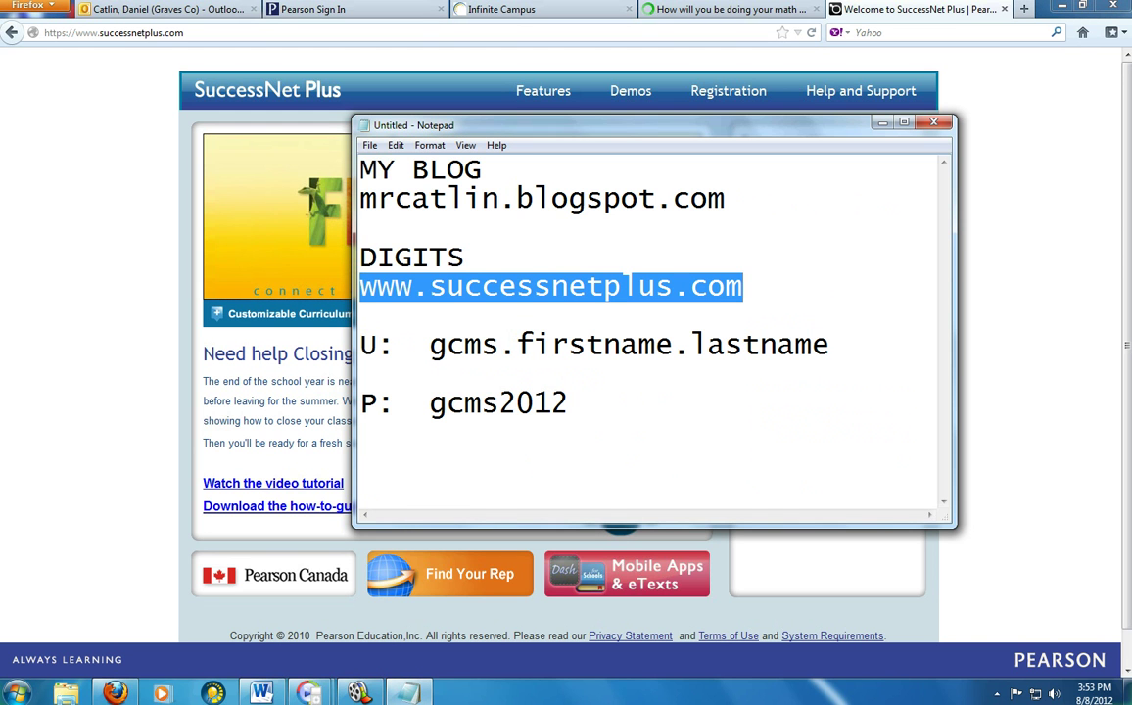
- Select the username and password lines in the notes, then minimize Notepad
drag(830, 344, 360, 344)
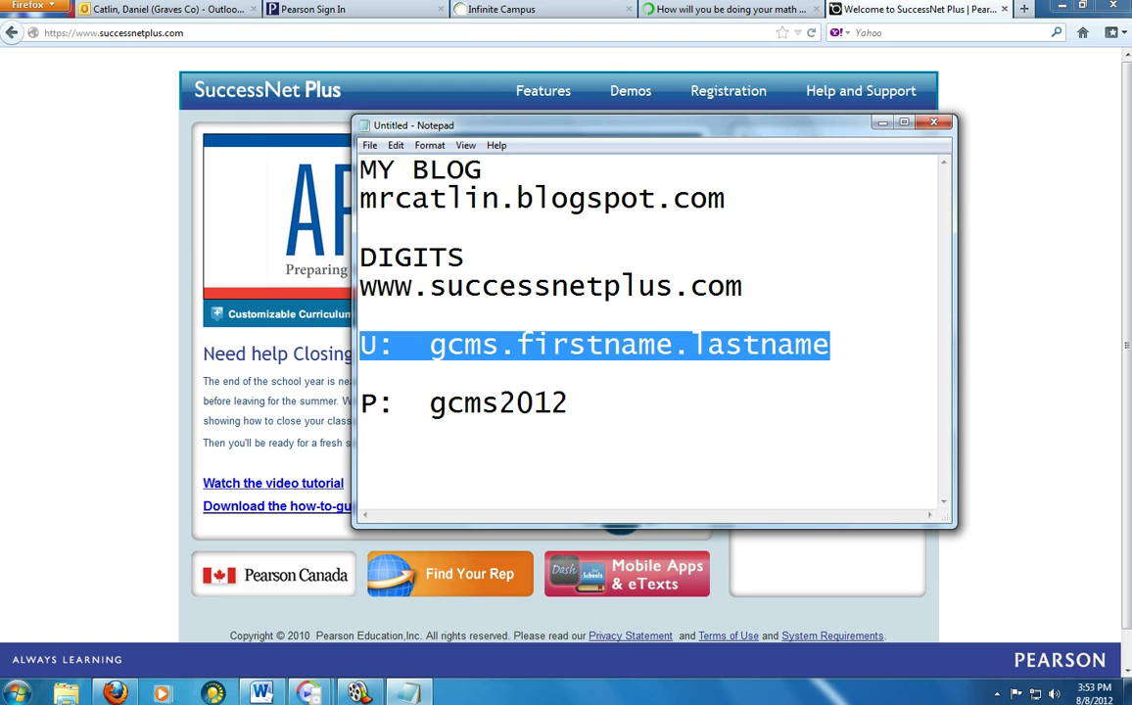
drag(360, 403, 568, 403)
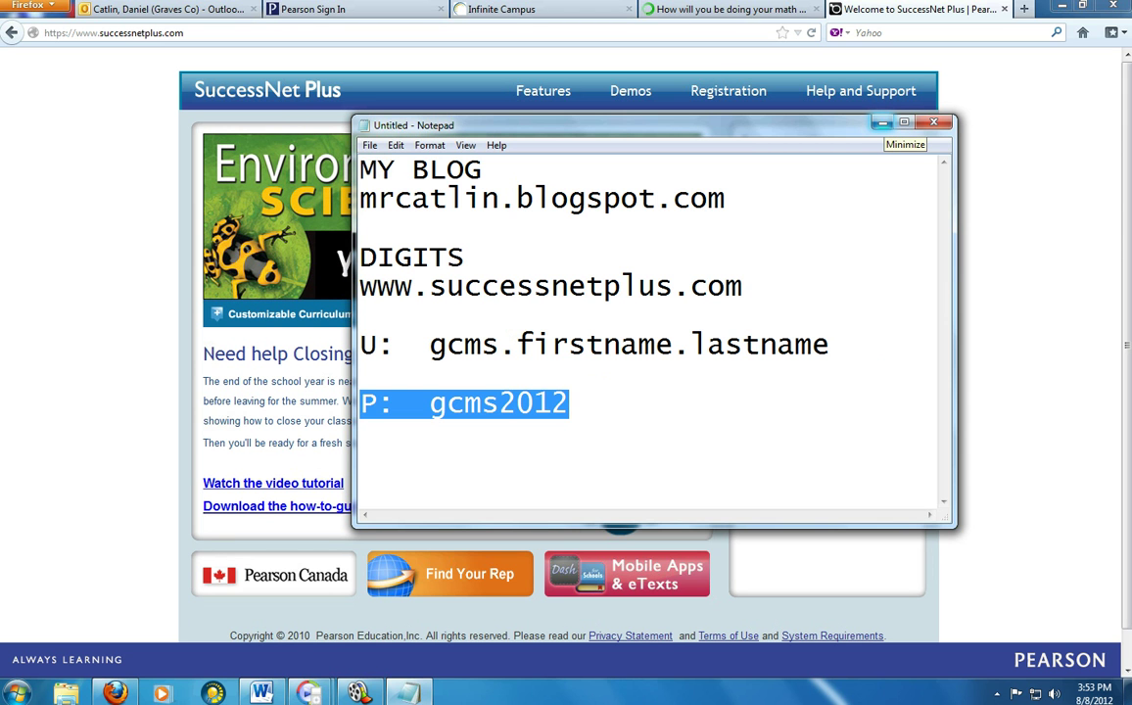
click(882, 123)
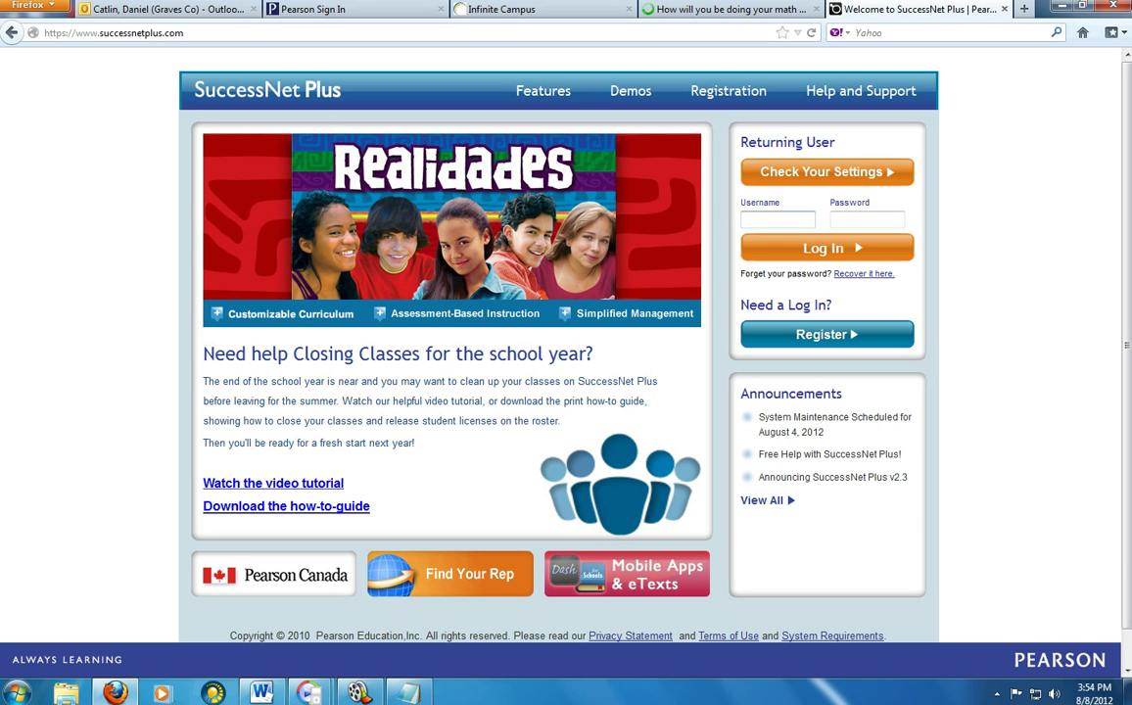
- Log in to SuccessNet Plus with the student's username and password from the notes
click(746, 220)
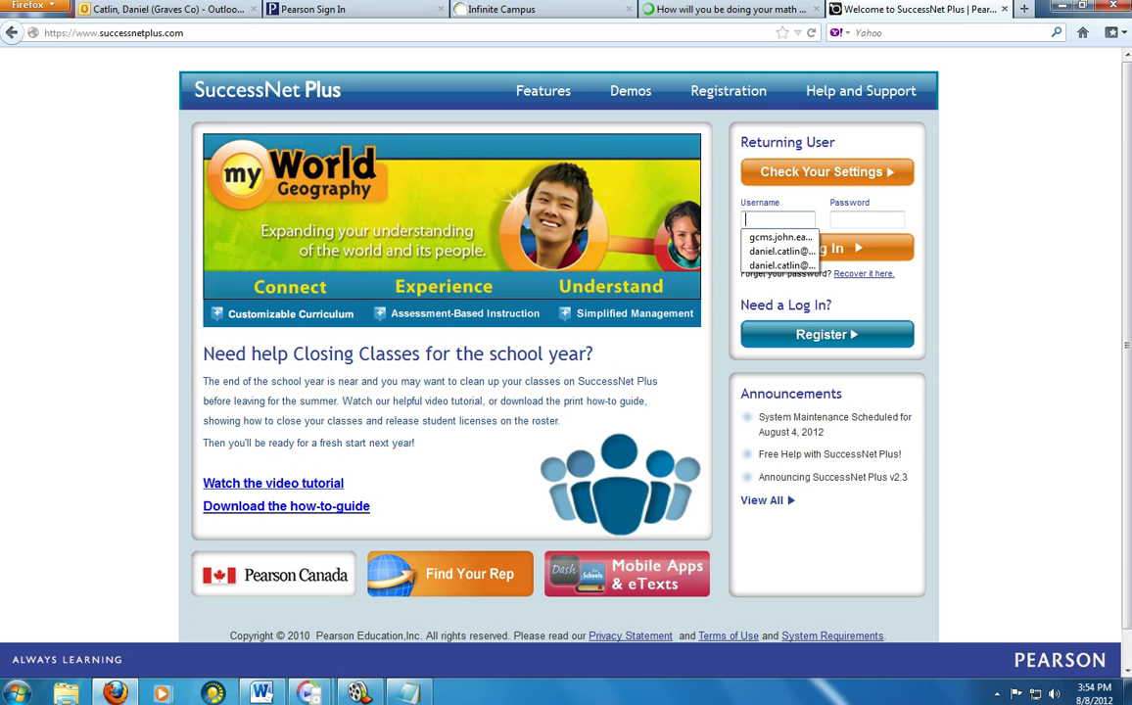
text(GCM)
key(BackSpace)
key(BackSpace)
key(BackSpace)
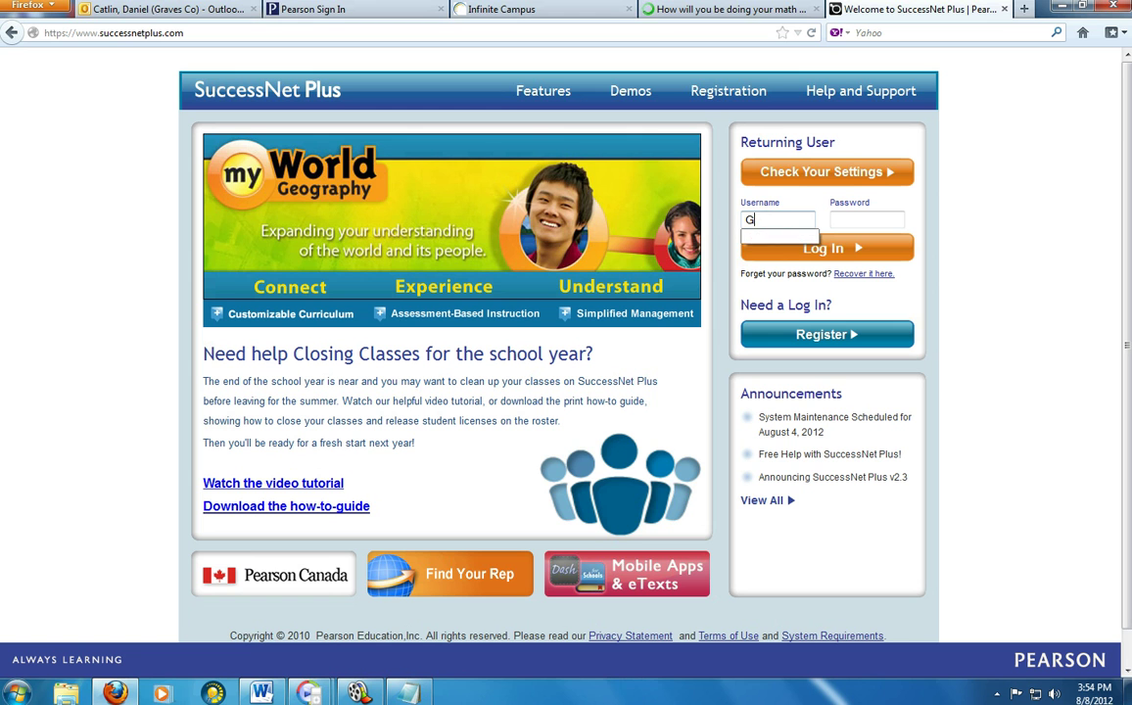
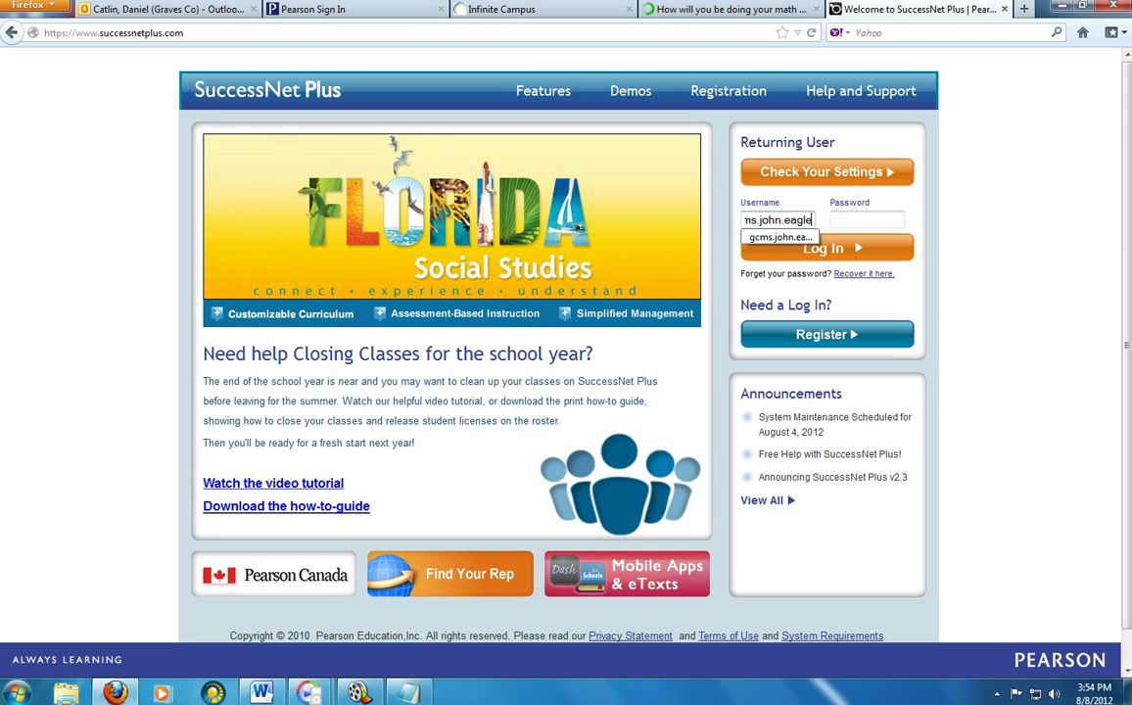
key(Tab)
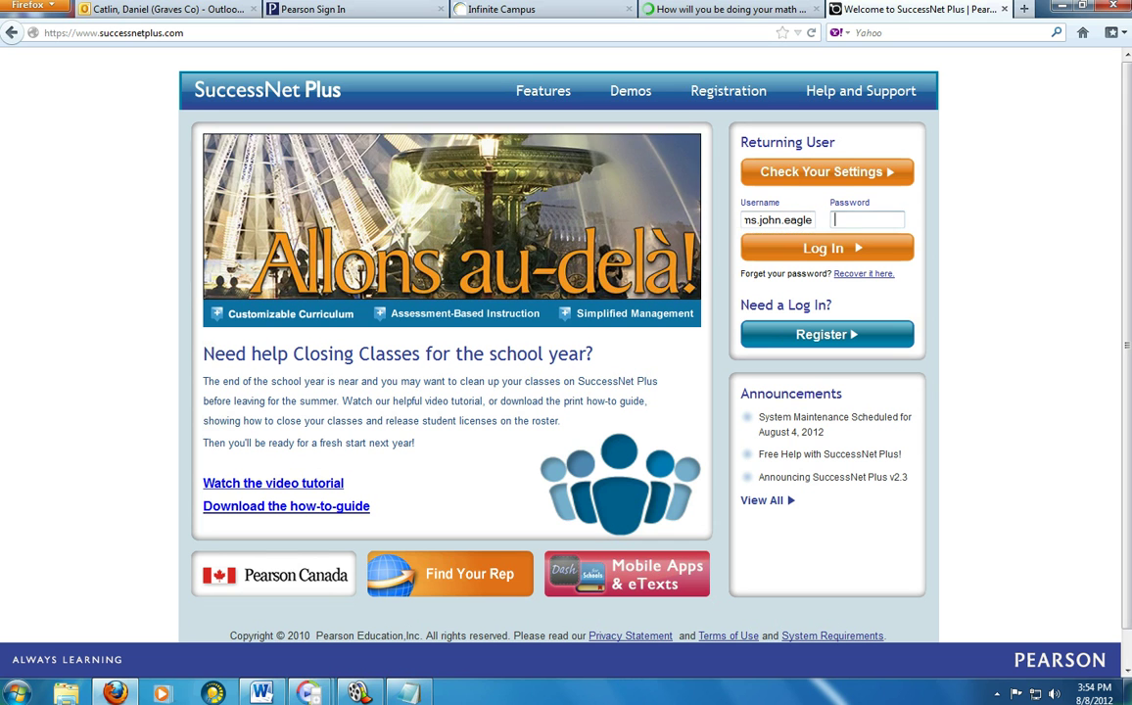
text(••••••••)
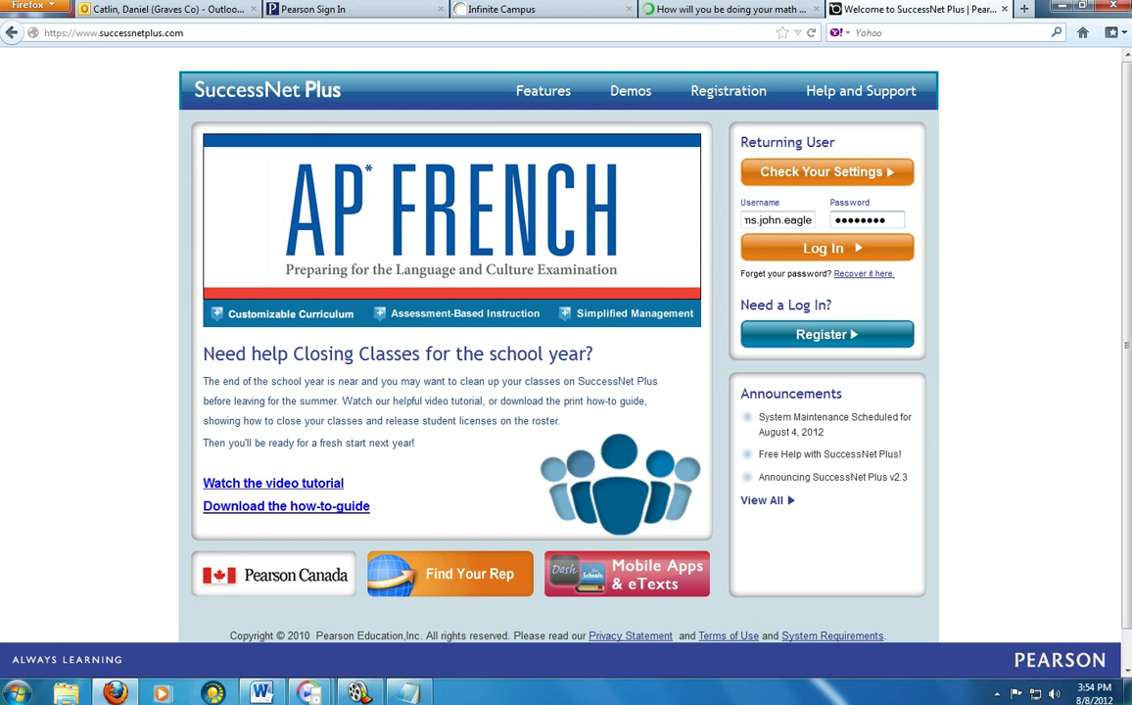
key(Return)
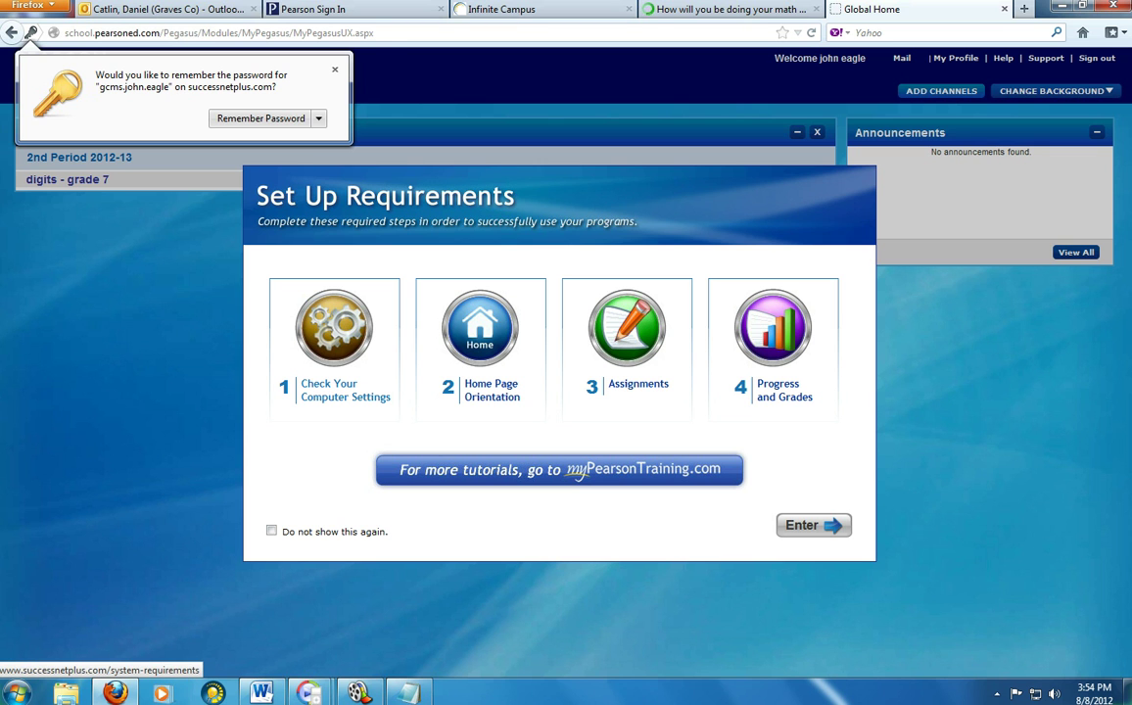
- Run 'Check Your Computer Settings', review the results, and run the Pop Up Blocker test
click(342, 390)
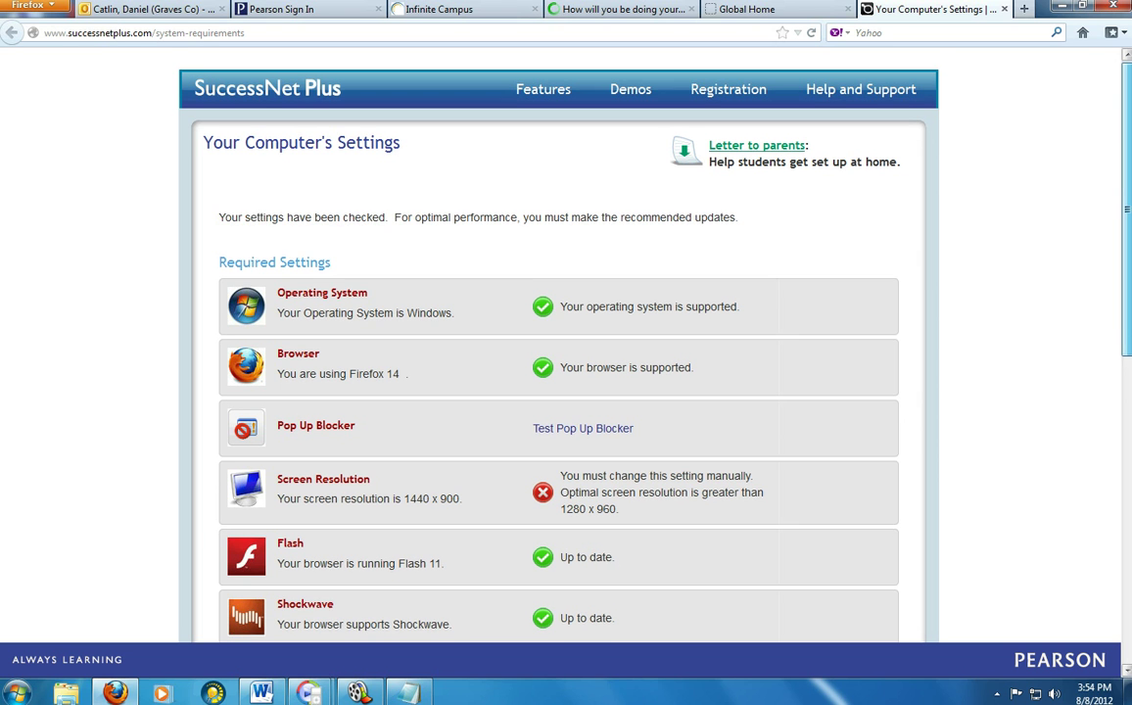
scroll(566, 343, down, 1)
scroll(558, 342, down, 3)
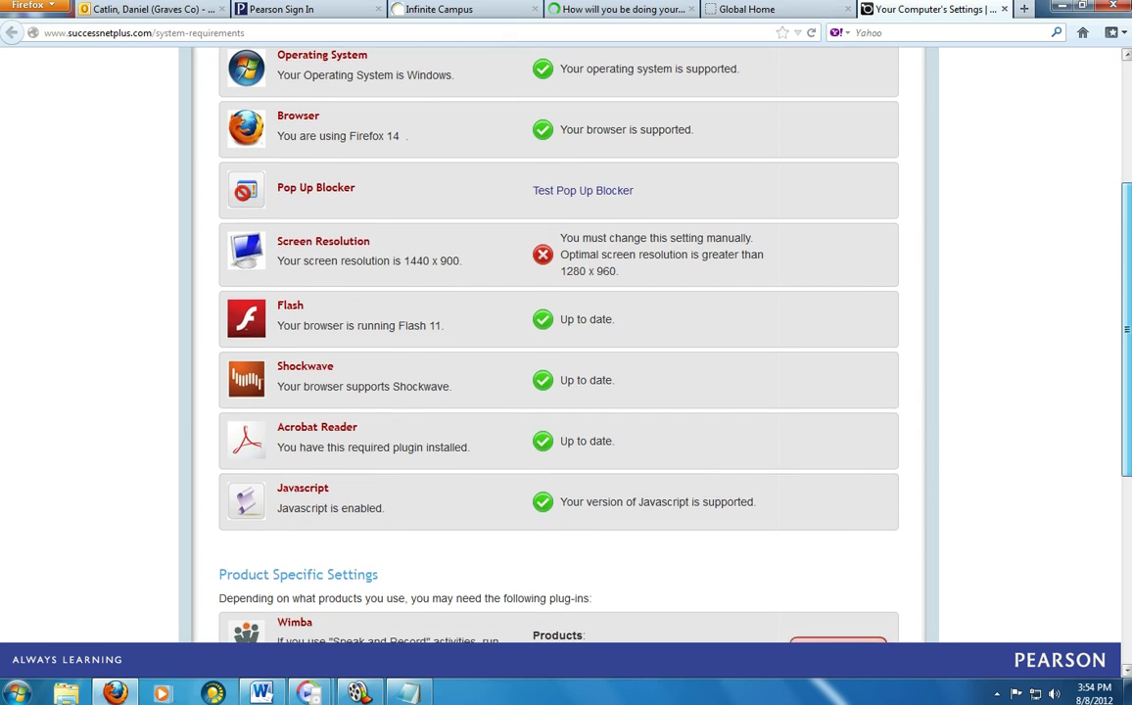
scroll(559, 343, down, 1)
scroll(558, 342, up, 2)
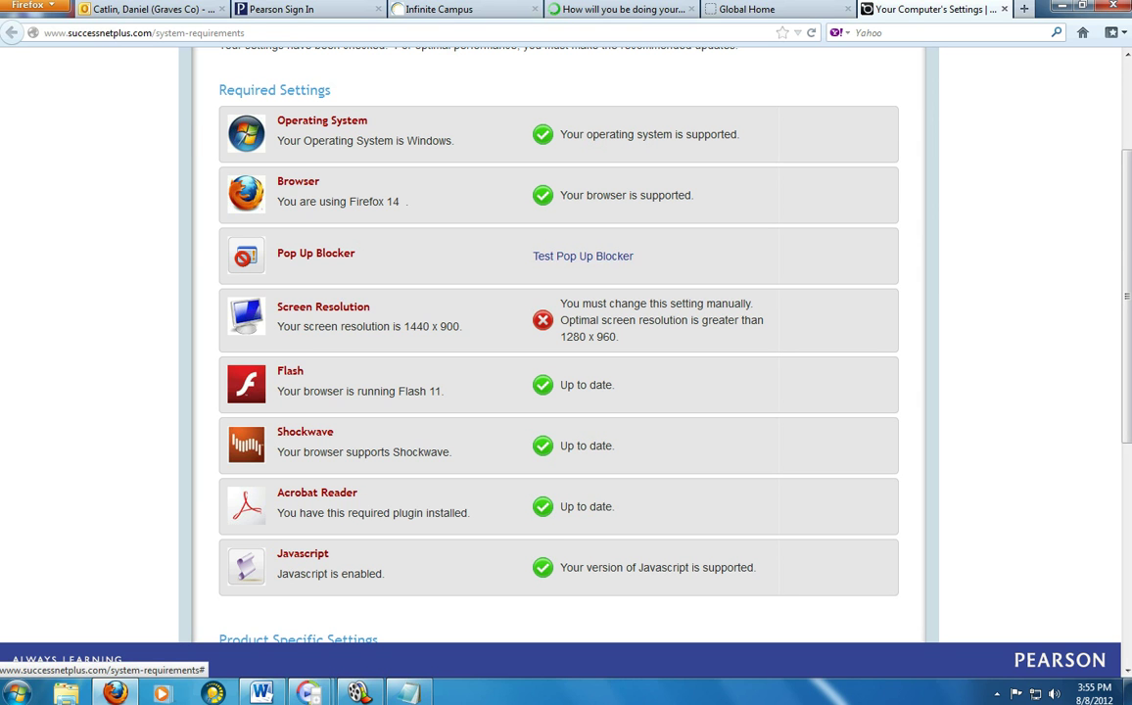
click(582, 256)
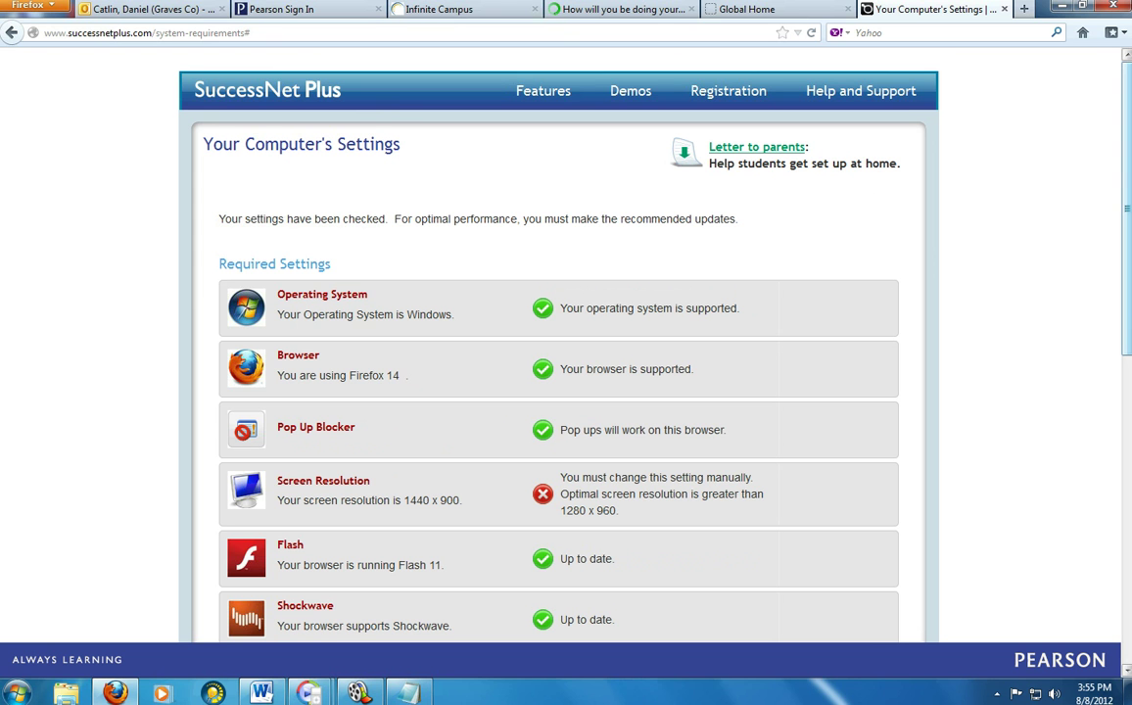
- Scroll through the full settings report, then return to the Global Home tab
scroll(558, 343, down, 4)
drag(1126, 306, 1126, 322)
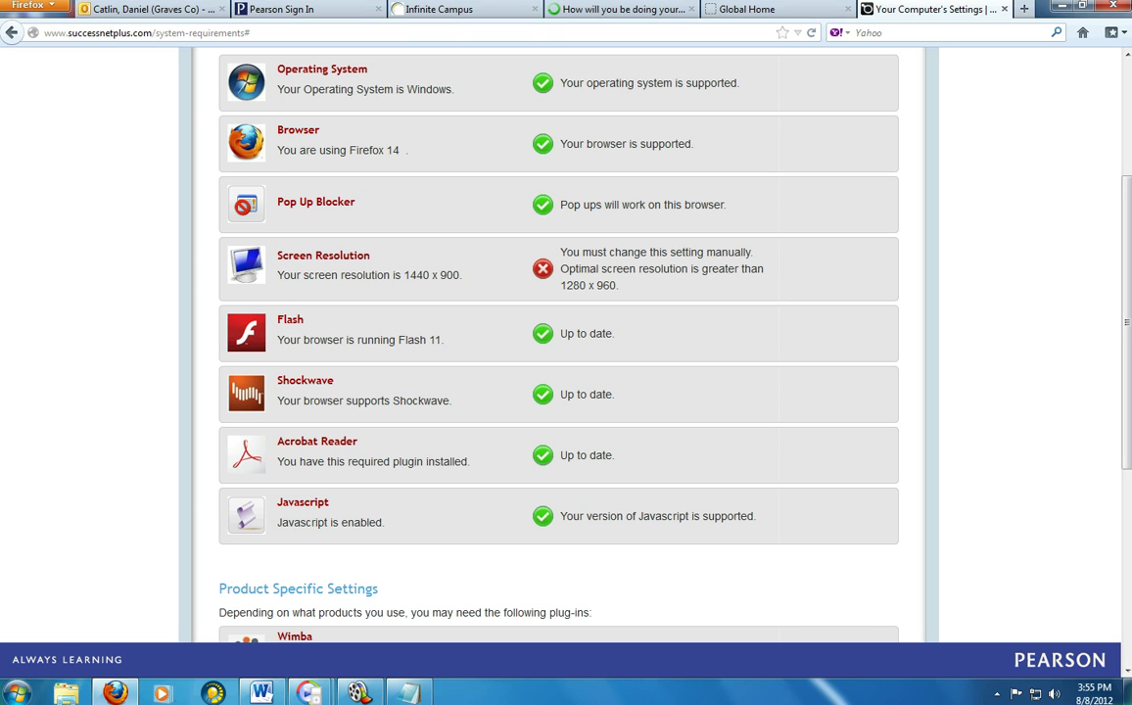
scroll(558, 343, down, 2)
scroll(558, 343, down, 2)
scroll(558, 343, down, 2)
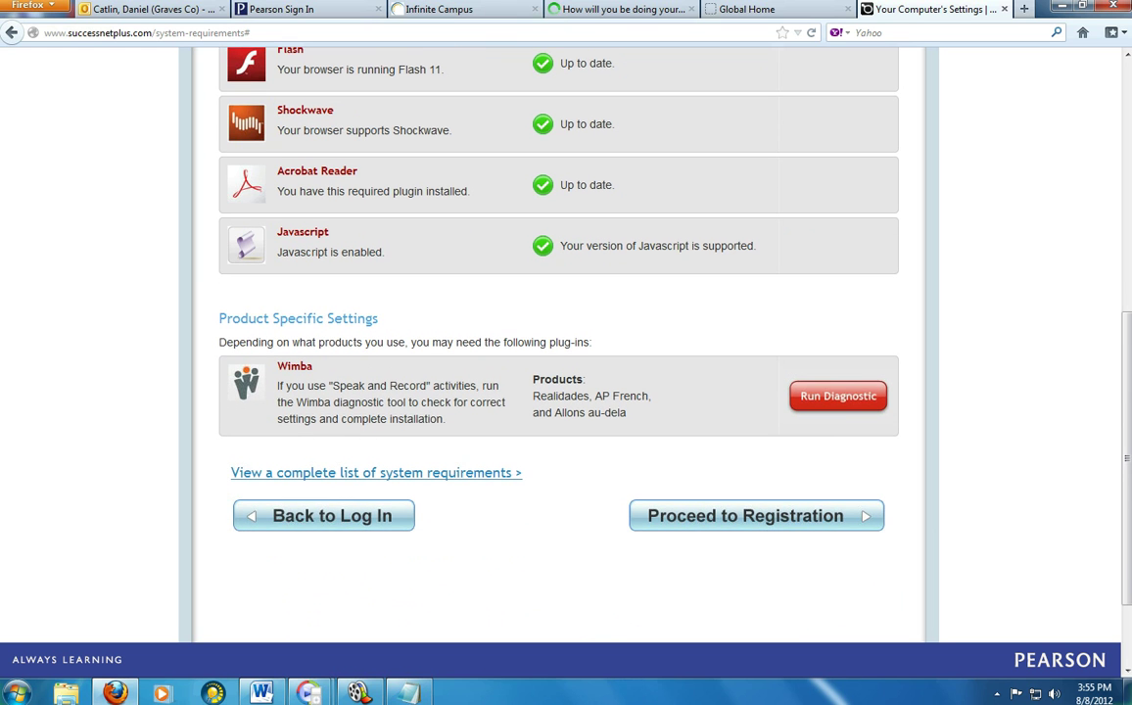
scroll(558, 343, up, 7)
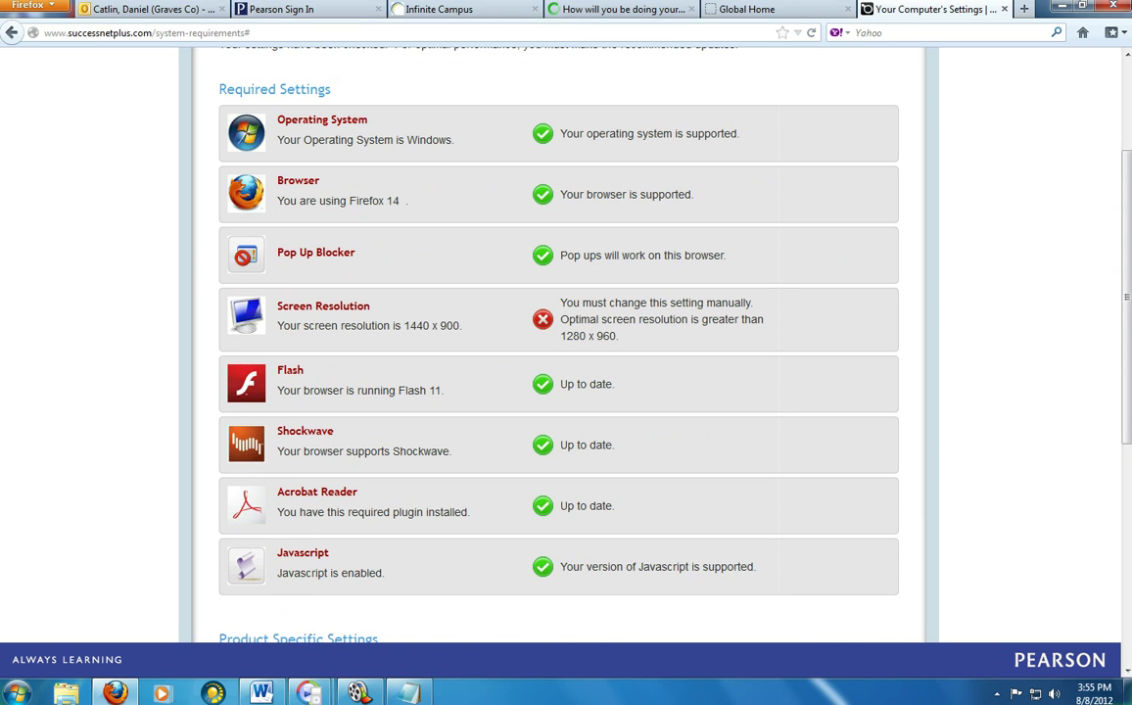
scroll(558, 343, up, 3)
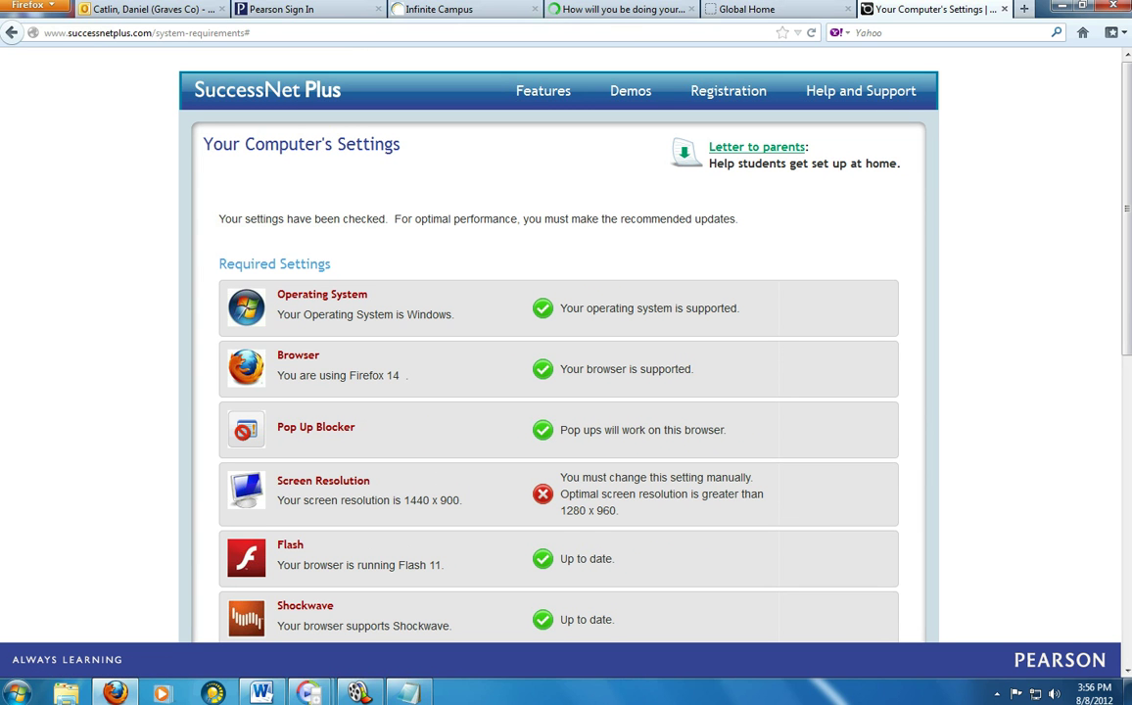
click(746, 9)
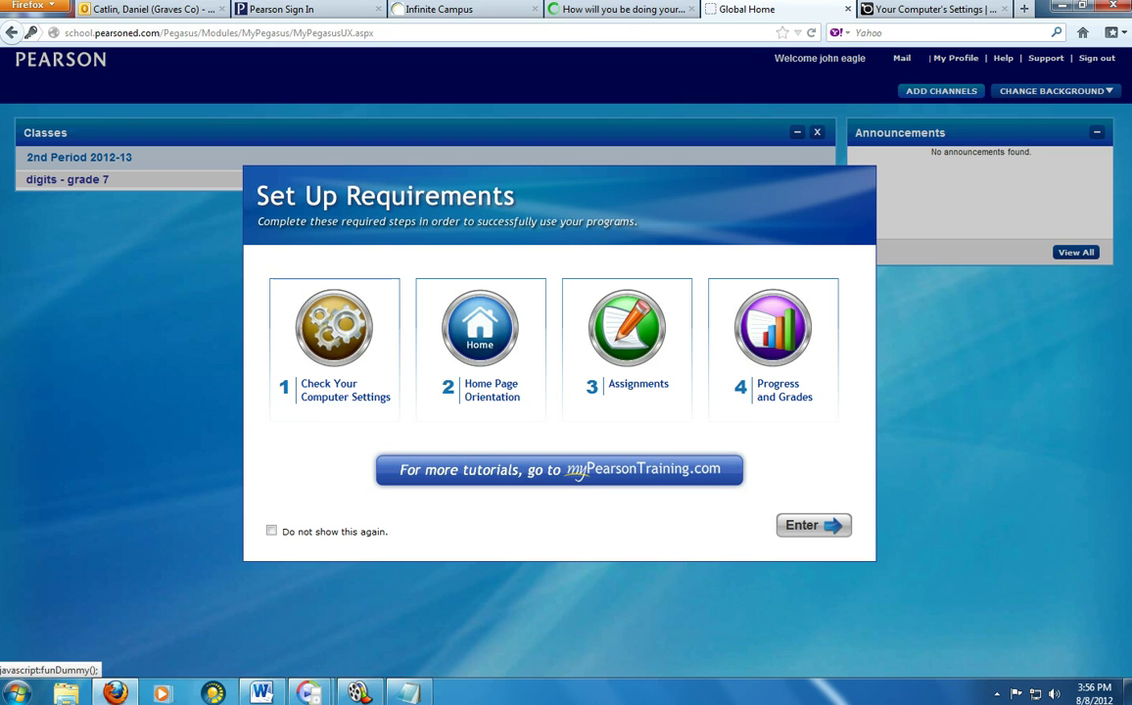
- Dismiss the Set Up Requirements window with its Enter button
click(813, 525)
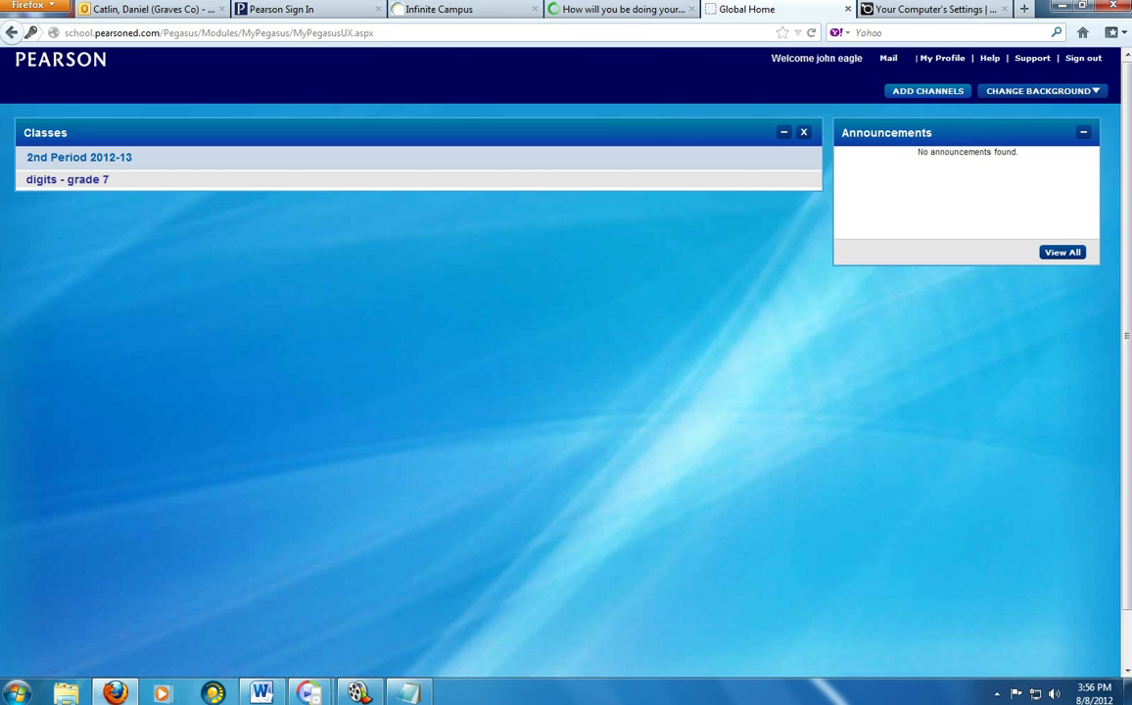